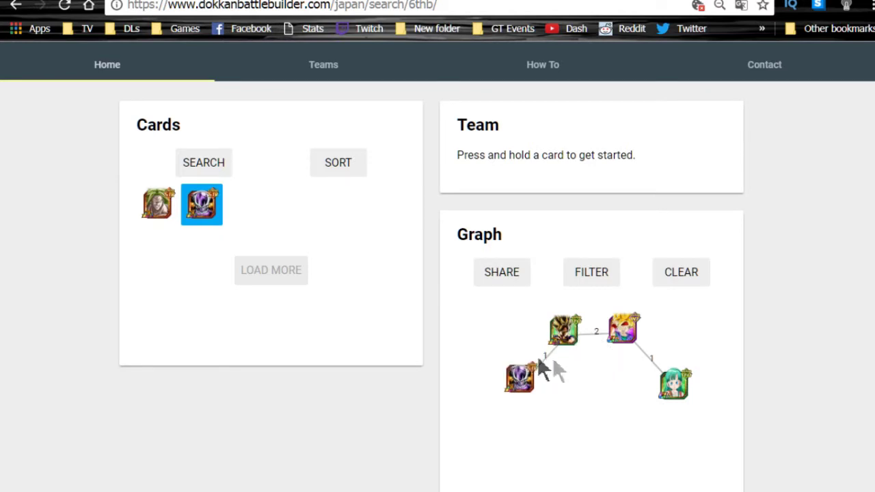
Reposition the purple-armoured card below its neighbour in the four-card link graph, and nudge the upper golden-haired card.
left_click_drag(523, 377, 526, 320)
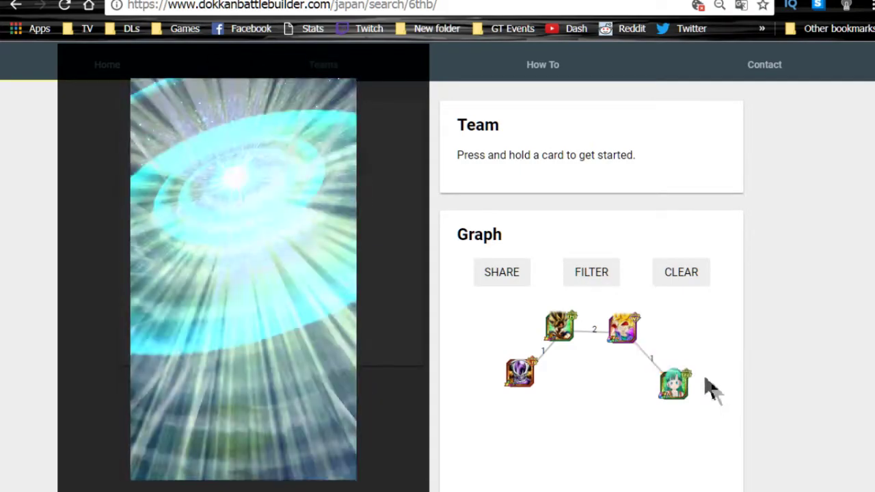
left_click_drag(520, 375, 513, 406)
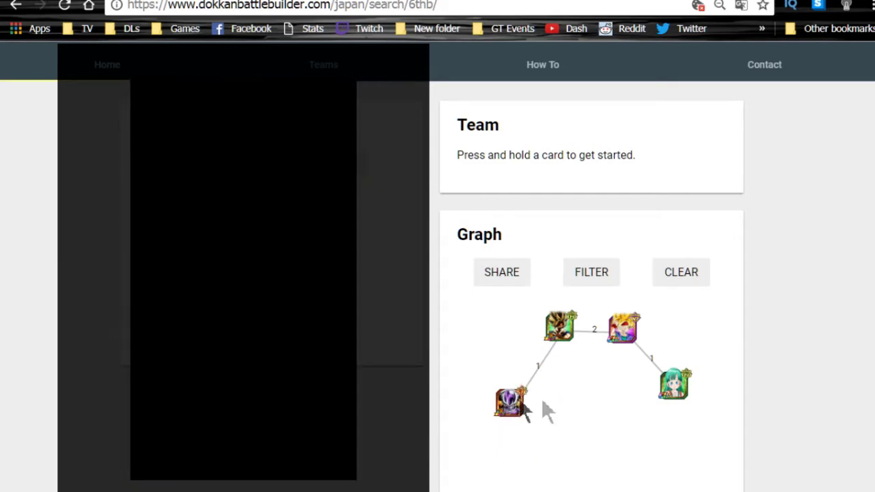
left_click_drag(518, 409, 537, 400)
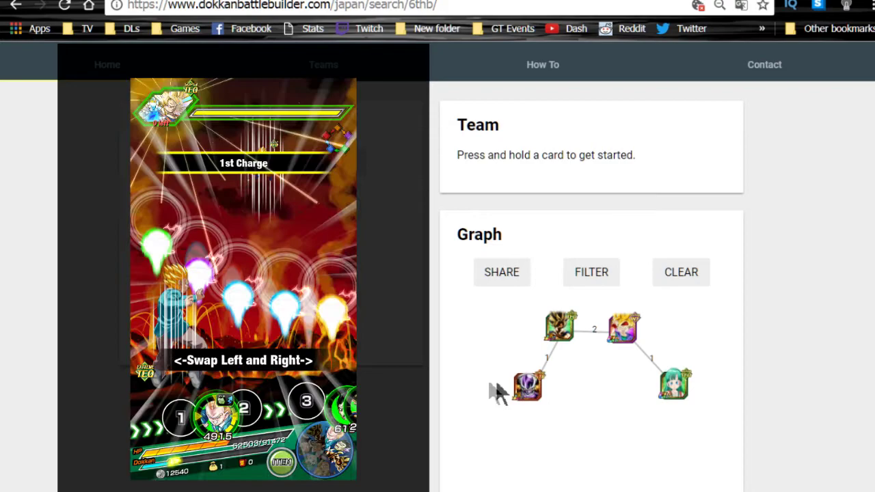
left_click_drag(566, 341, 577, 346)
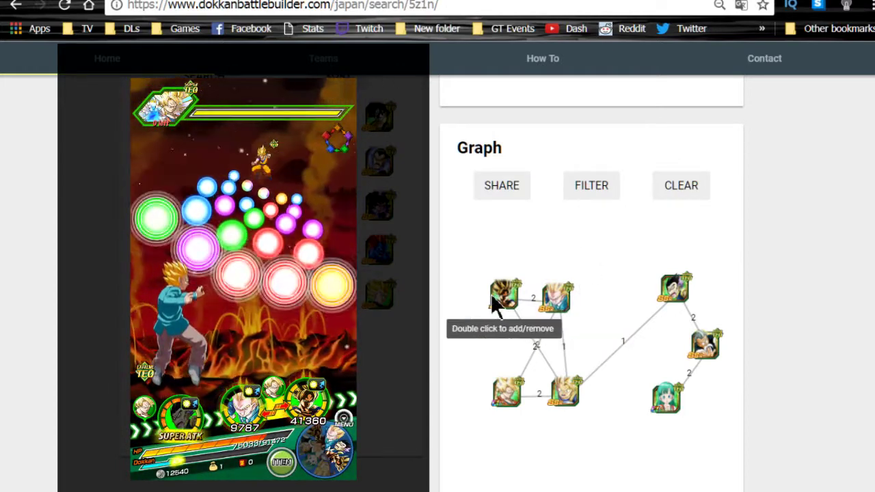
Spread out the seven-card link graph by raising the two upper-left cards and the upper-right card, and moving the lower-left card outward.
double_click(493, 294)
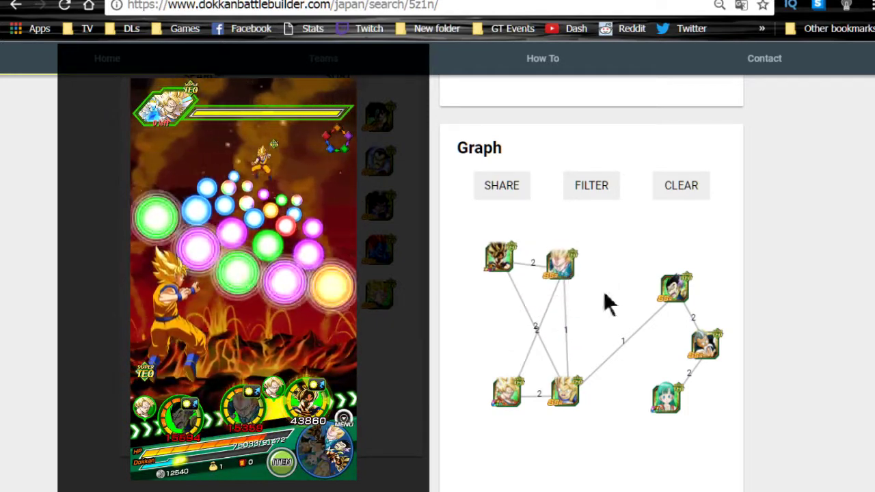
left_click_drag(673, 292, 676, 279)
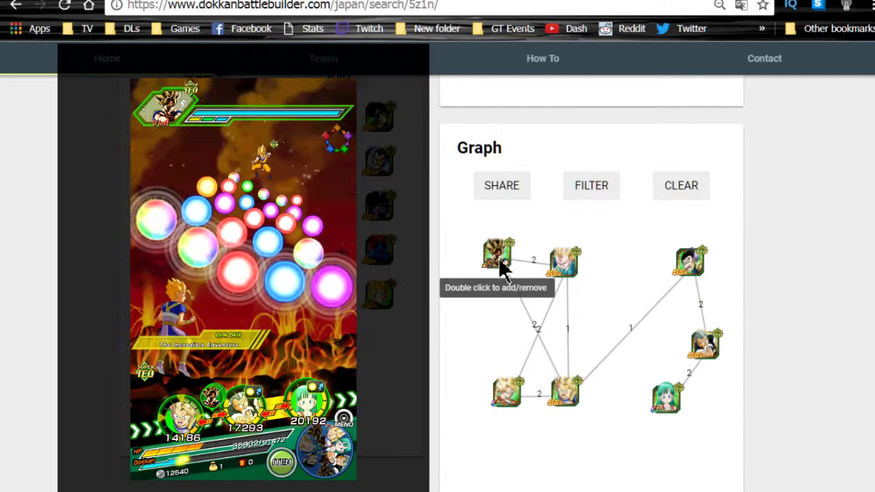
left_click_drag(498, 258, 493, 265)
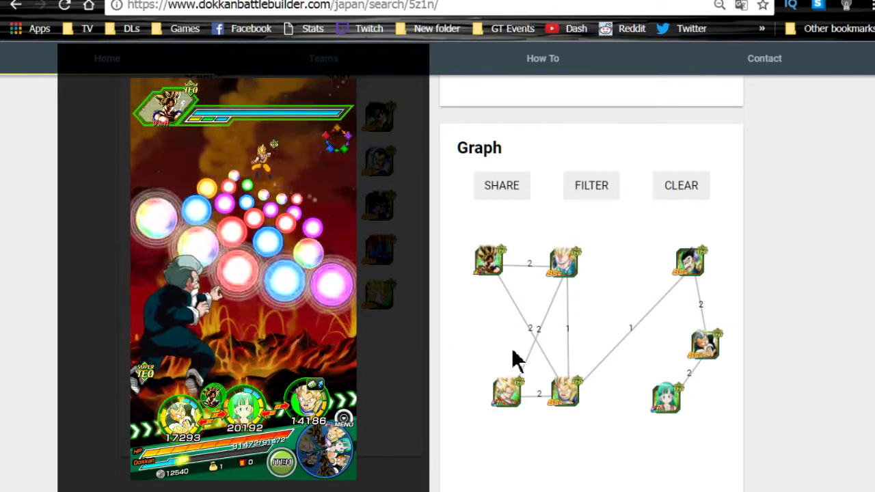
mouse_move(694, 261)
left_mouse_down()
mouse_move(686, 251)
mouse_move(682, 262)
mouse_move(697, 266)
mouse_move(688, 257)
mouse_move(689, 267)
left_mouse_up()
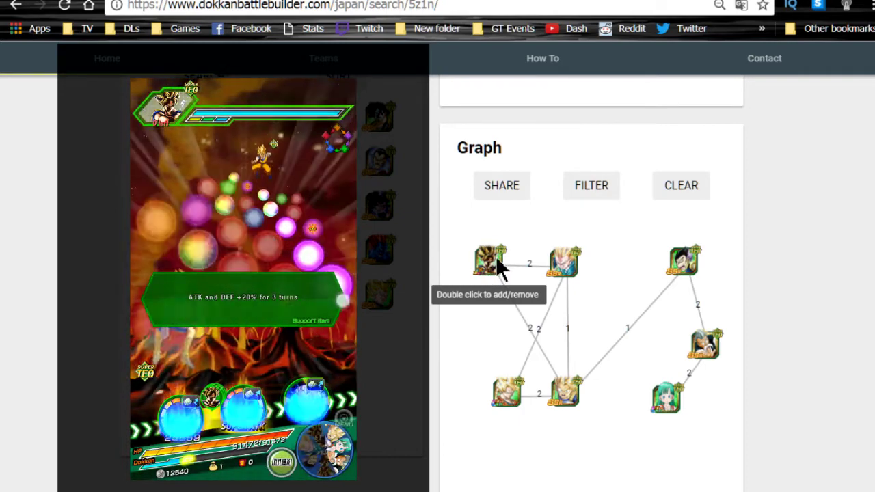
double_click(506, 402)
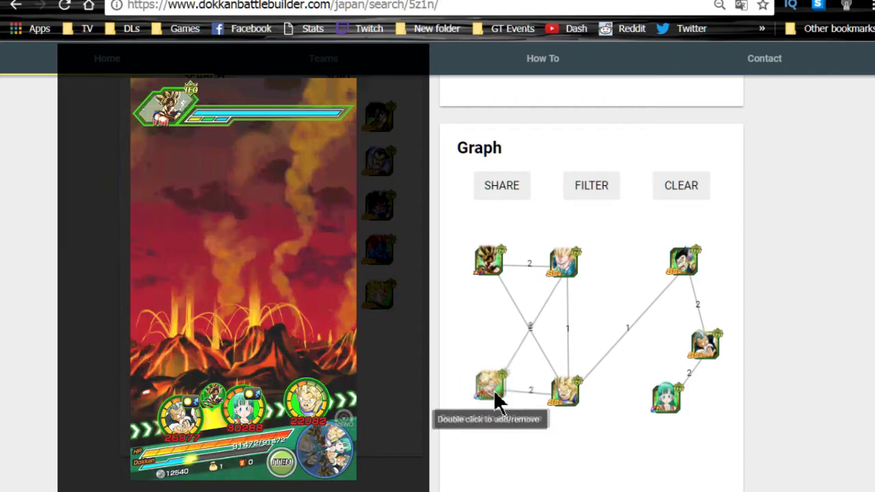
double_click(494, 392)
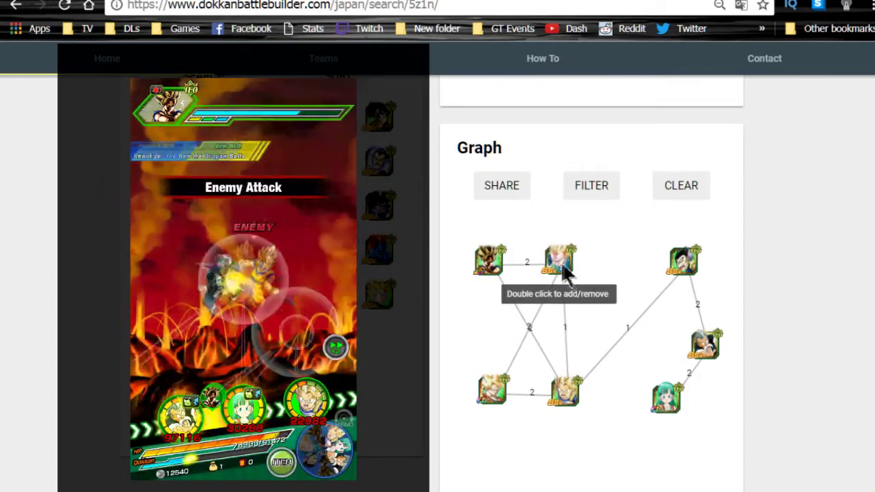
Space out the right side of the seven-card graph by raising the top and white-haired cards and adjusting the green-haired girl's card.
mouse_move(531, 265)
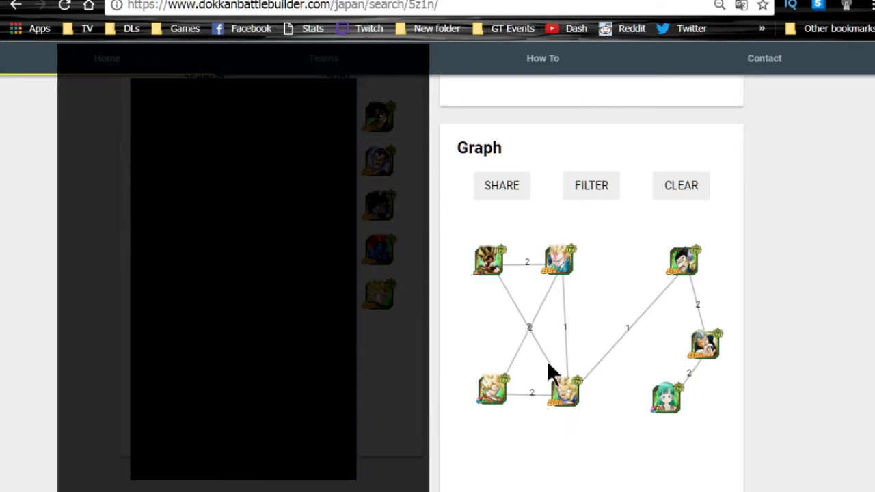
mouse_move(546, 365)
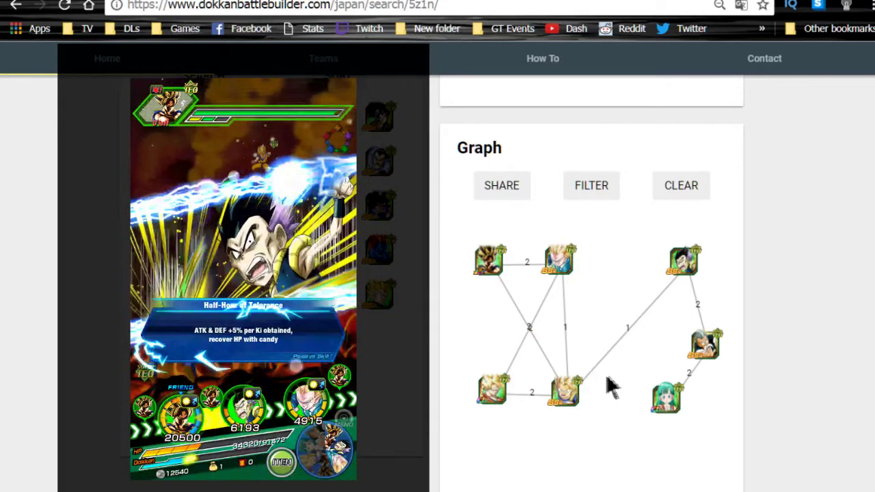
mouse_move(699, 355)
left_mouse_down()
mouse_move(699, 325)
mouse_move(708, 345)
left_mouse_up()
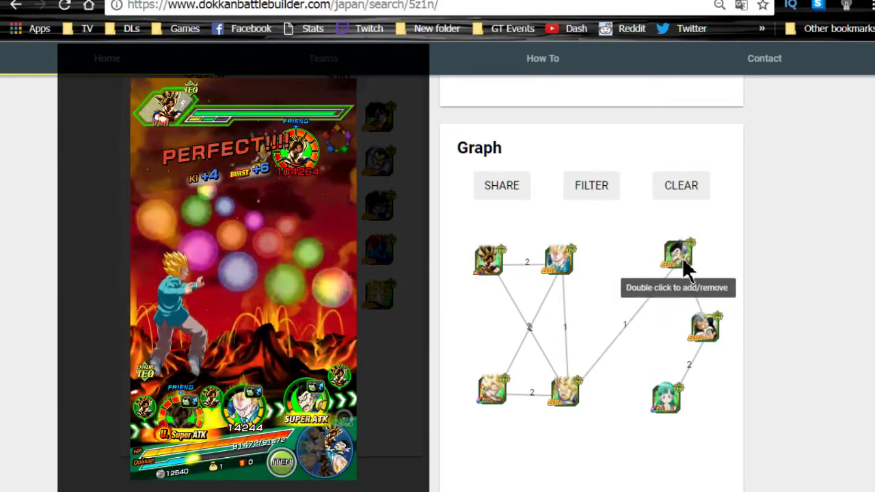
mouse_move(668, 400)
left_mouse_down()
mouse_move(696, 373)
mouse_move(669, 399)
mouse_move(682, 404)
left_mouse_up()
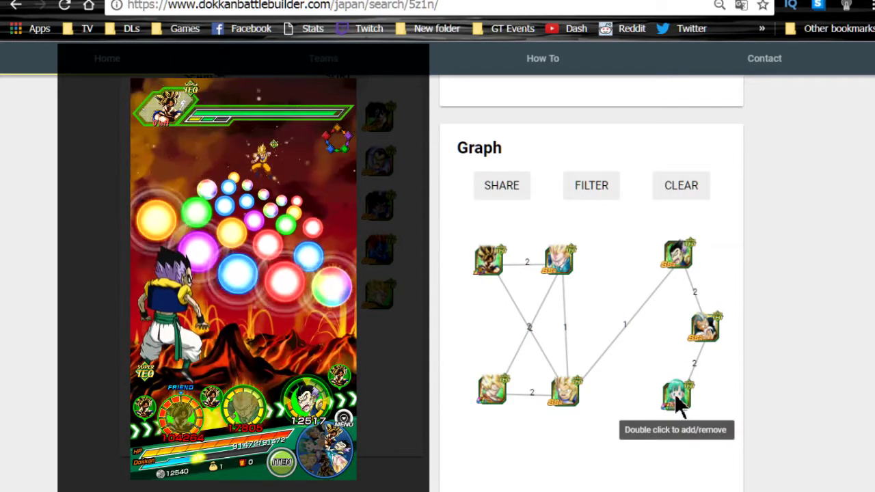
mouse_move(676, 399)
left_mouse_down()
mouse_move(689, 412)
mouse_move(676, 386)
mouse_move(676, 403)
left_mouse_up()
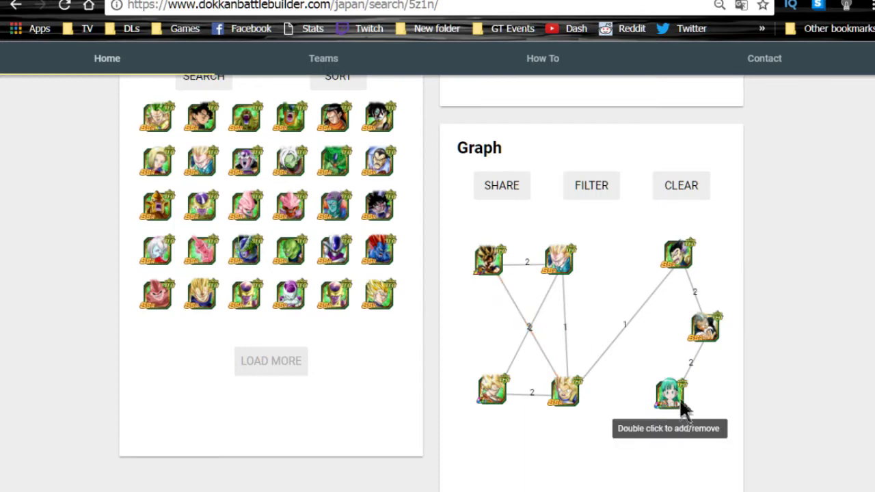
mouse_move(679, 397)
left_mouse_down()
mouse_move(654, 382)
mouse_move(668, 408)
left_mouse_up()
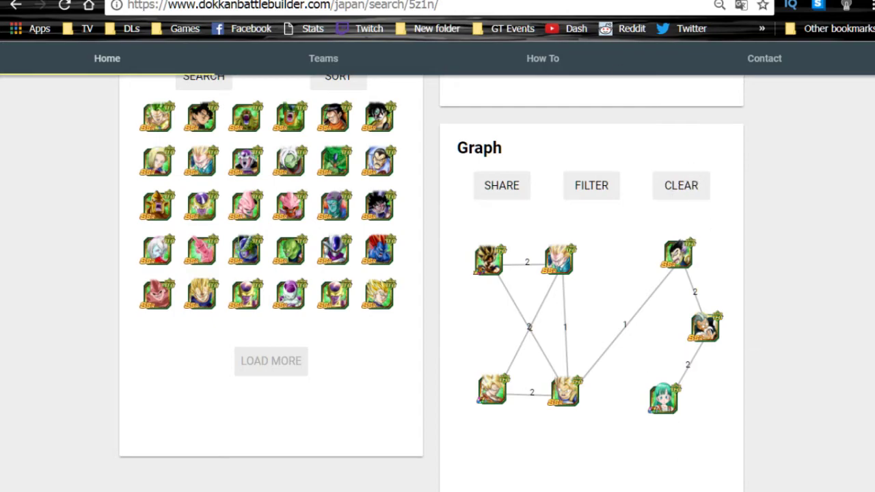
Look through the r/DBZDokkanBattle search results for "goku jr lr goku" on Reddit, and return to the team builder.
key("ctrl+Tab")
scroll(585, 205, "down", 3)
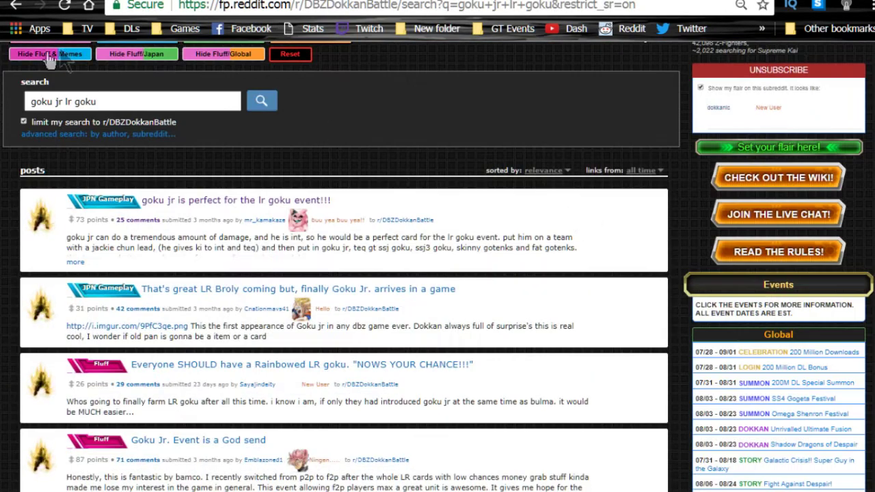
scroll(506, 346, "down", 2)
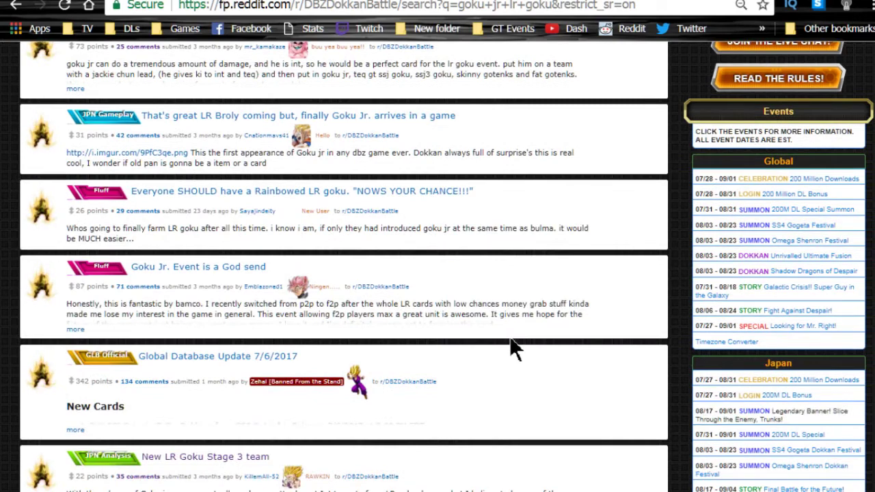
scroll(509, 335, "up", 1)
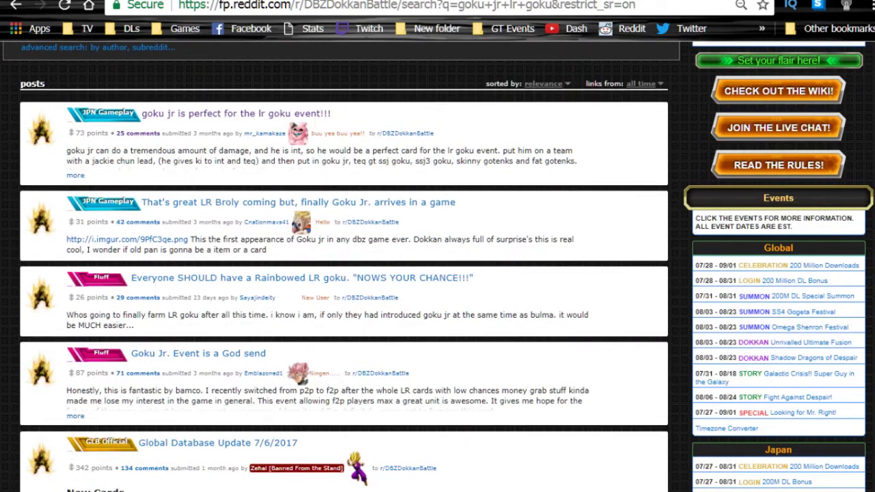
key("ctrl+shift+Tab")
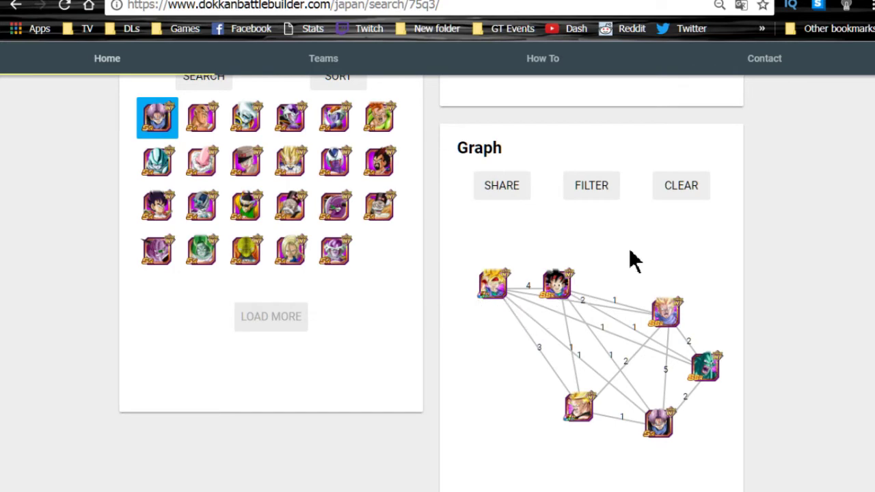
Raise the two upper-left cards in the six-card link graph and shift the lower blond-haired card slightly outward.
scroll(627, 253, "down", 1)
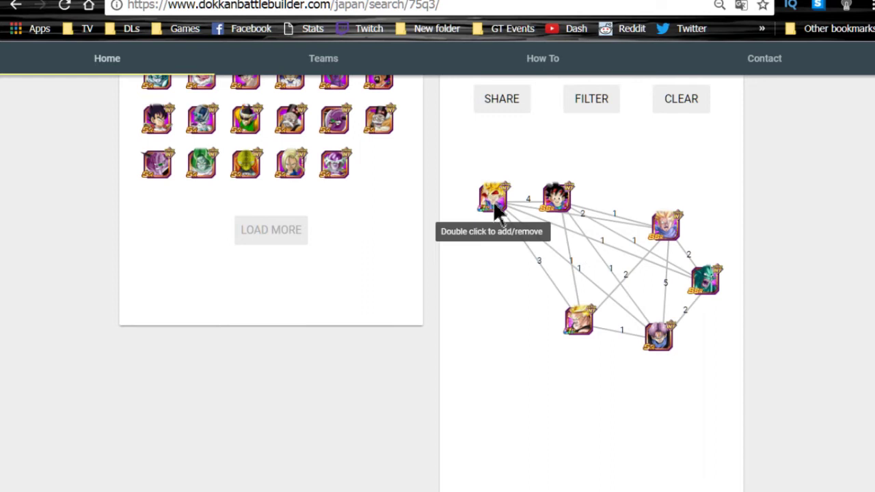
left_click_drag(563, 200, 565, 198)
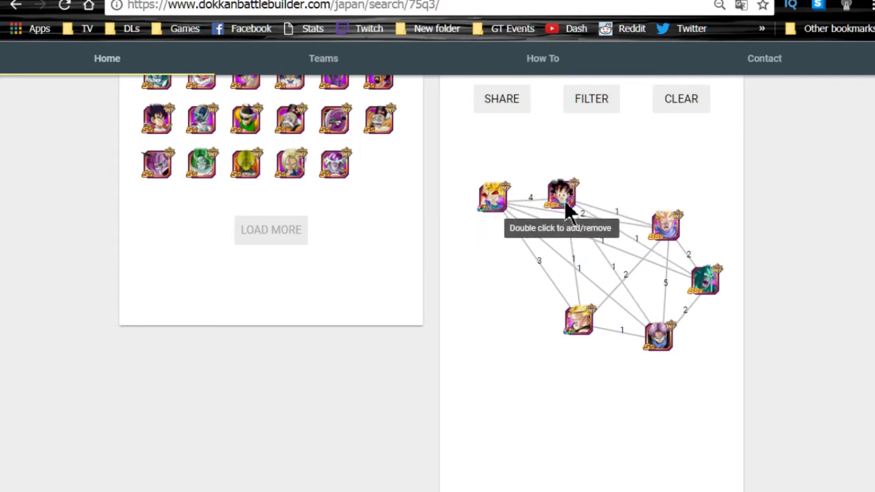
mouse_move(488, 193)
left_mouse_down()
mouse_move(487, 205)
mouse_move(497, 205)
left_mouse_up()
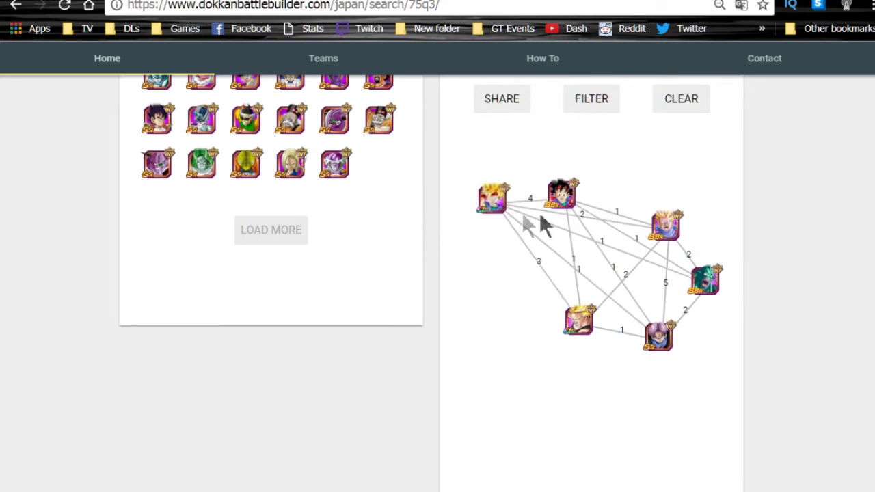
mouse_move(566, 187)
left_mouse_down()
mouse_move(565, 178)
mouse_move(558, 186)
mouse_move(573, 187)
left_mouse_up()
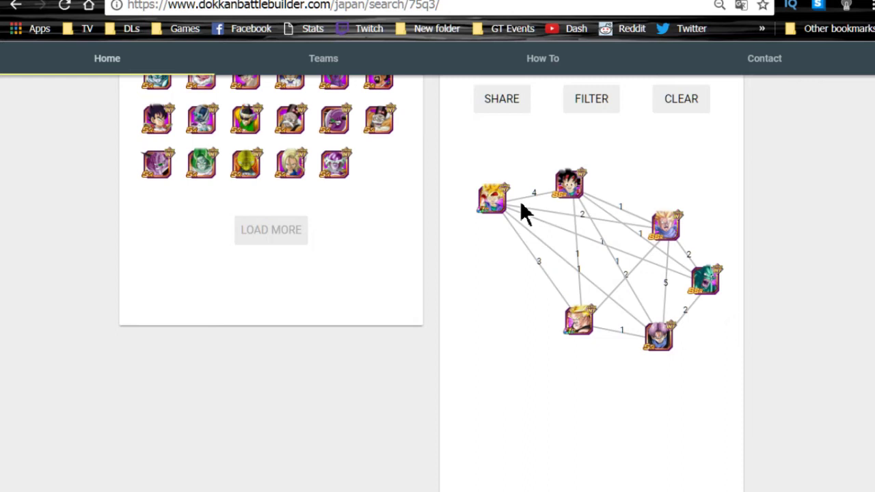
mouse_move(521, 200)
left_click(489, 197)
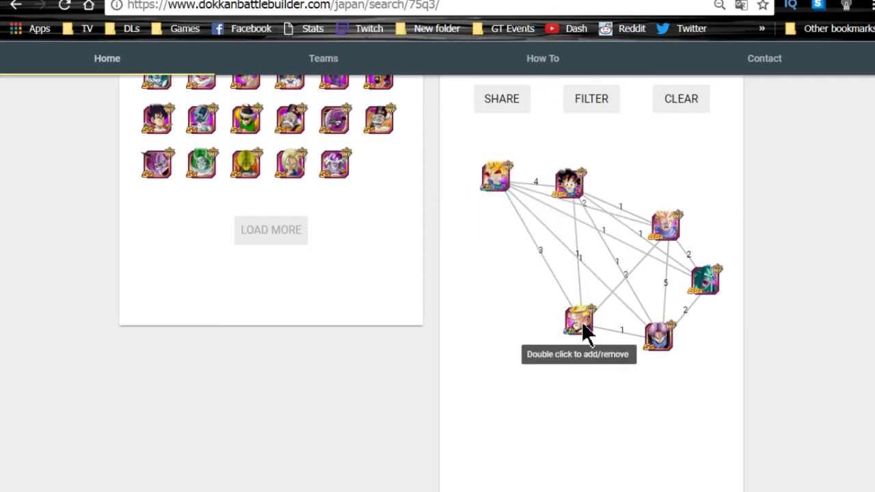
mouse_move(581, 321)
left_mouse_down()
mouse_move(577, 330)
mouse_move(575, 318)
left_mouse_up()
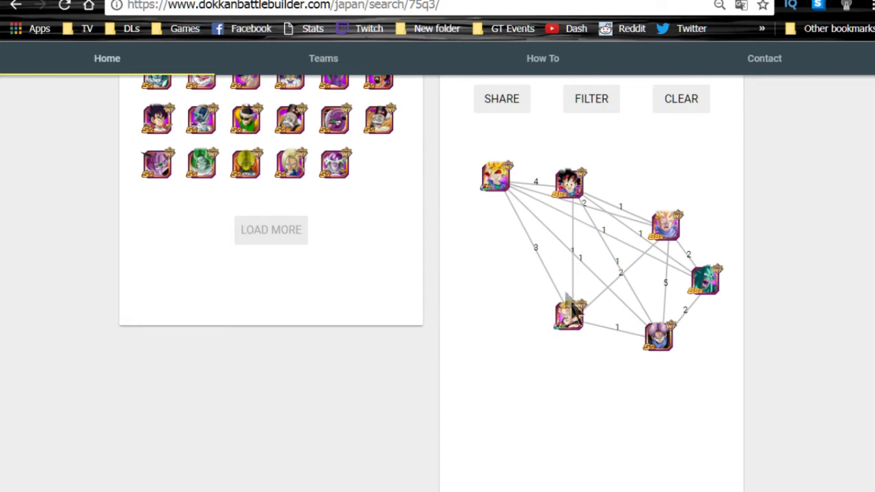
mouse_move(575, 324)
left_mouse_down()
mouse_move(574, 306)
mouse_move(573, 325)
left_mouse_up()
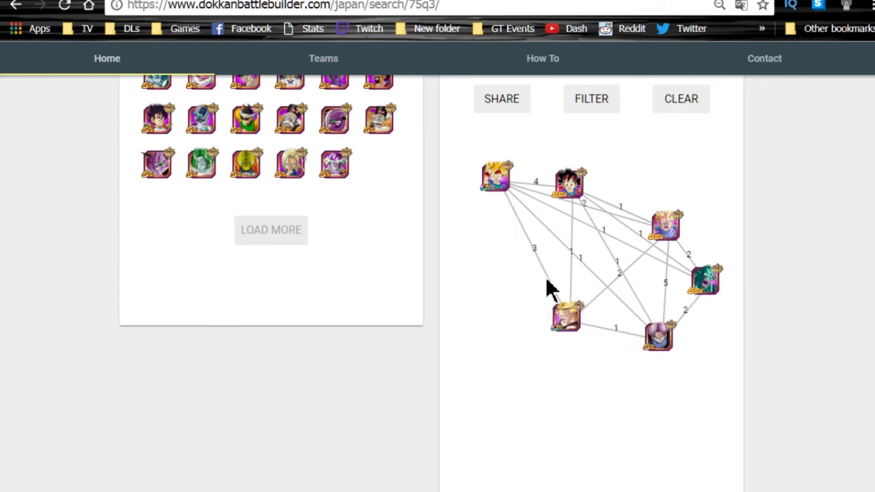
Spread the right side of the six-card graph by moving its top card up and its lower purple-haired card outward, and nudge the lower blond card.
mouse_move(551, 292)
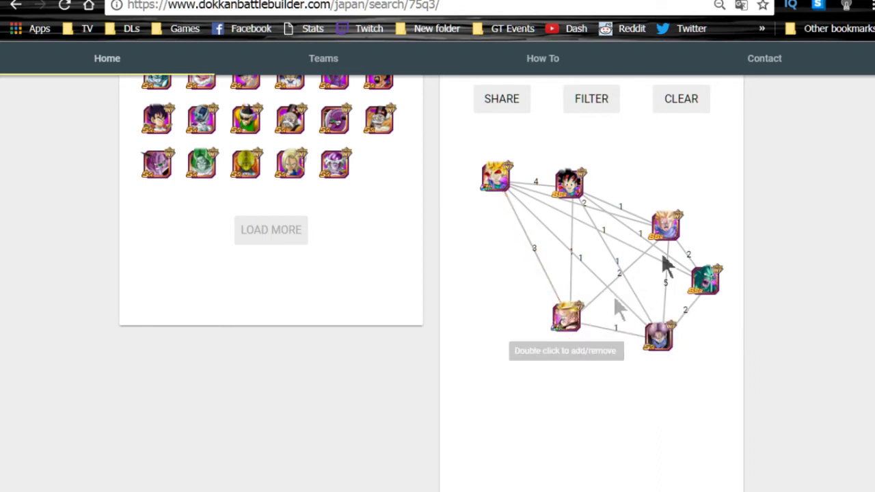
left_click_drag(674, 239, 687, 204)
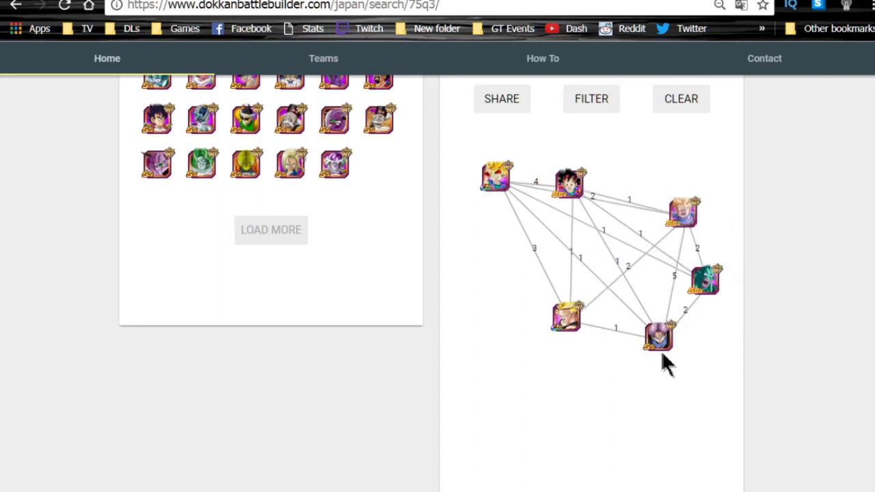
left_click_drag(660, 345, 681, 346)
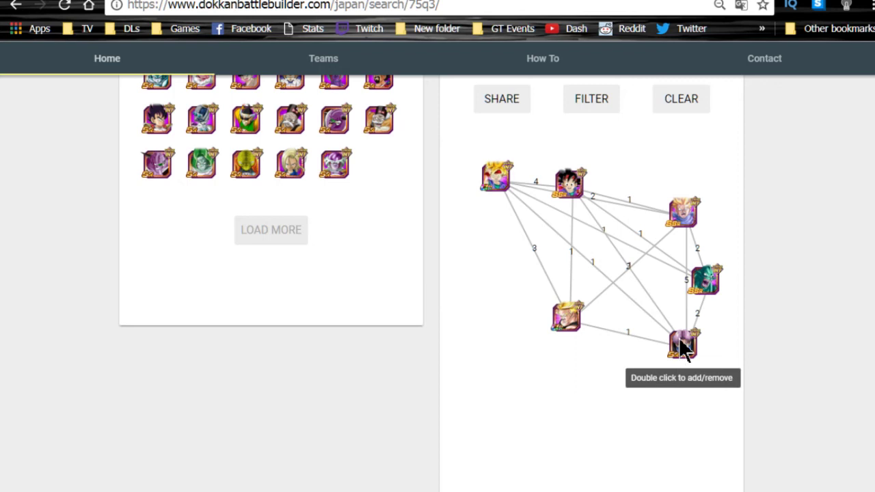
mouse_move(703, 281)
left_mouse_down()
mouse_move(672, 279)
mouse_move(702, 268)
left_mouse_up()
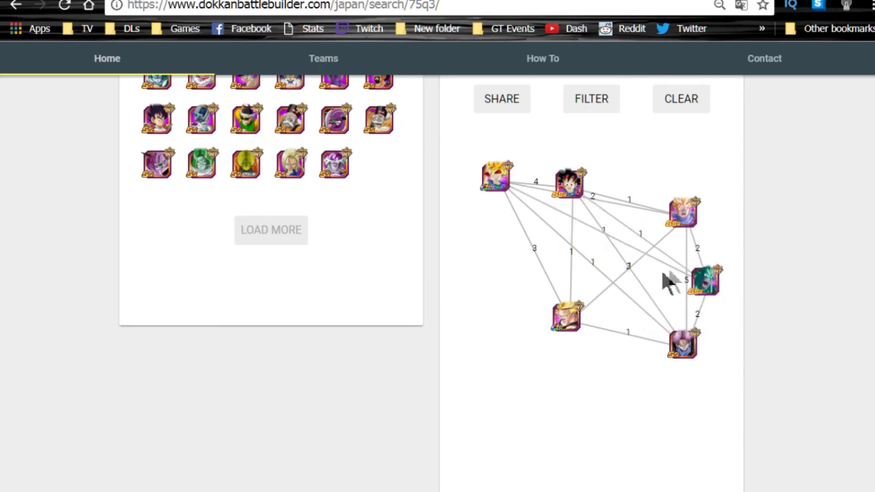
mouse_move(669, 352)
left_mouse_down()
mouse_move(657, 357)
mouse_move(680, 346)
left_mouse_up()
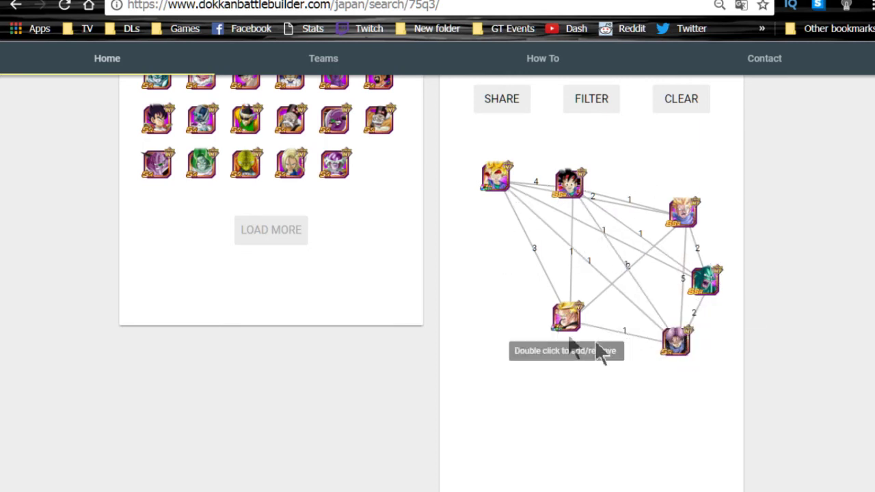
mouse_move(570, 322)
left_mouse_down()
mouse_move(582, 338)
mouse_move(565, 316)
mouse_move(573, 330)
left_mouse_up()
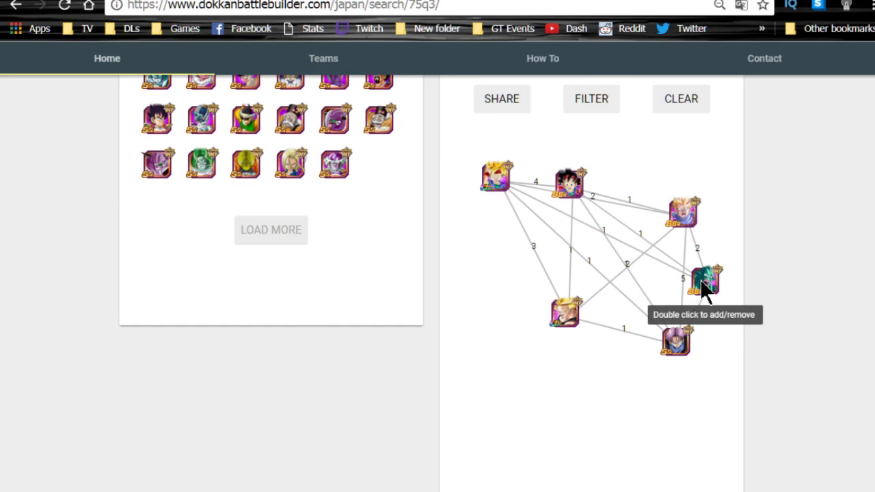
Switch back from the six-card graph to the seven-card team graph at search/5z1n.
scroll(687, 308, "up", 2)
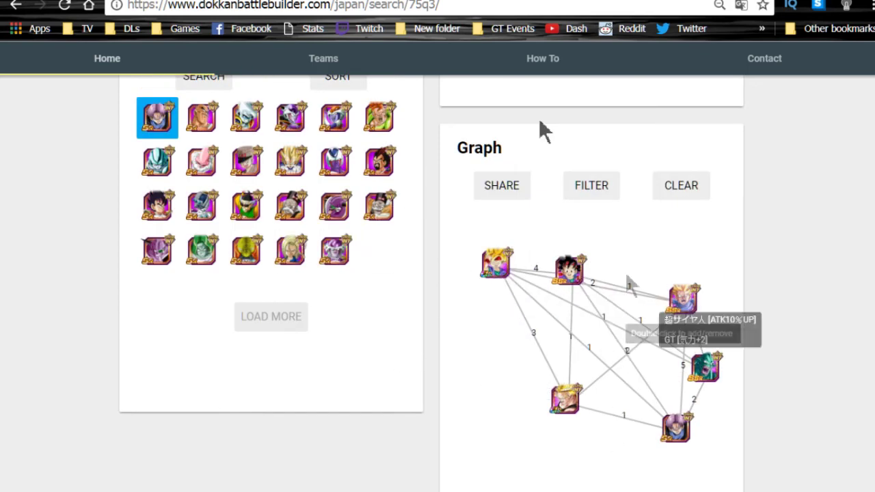
key("alt+Left")
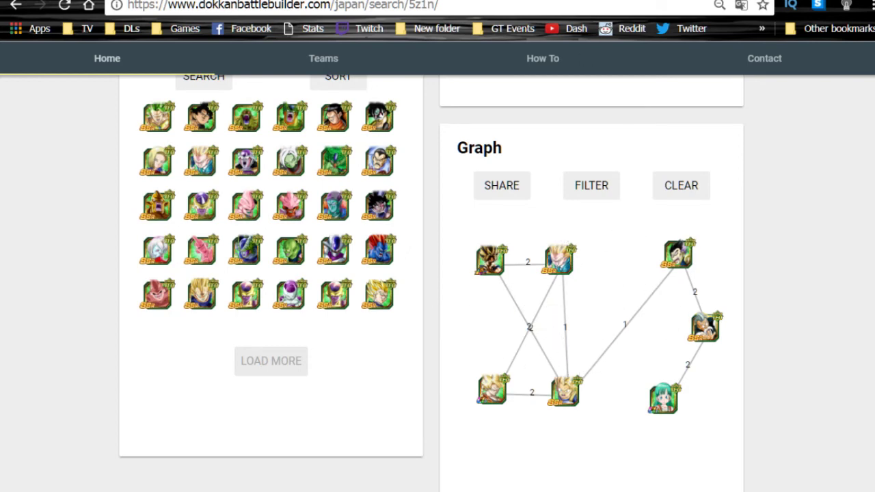
key("alt+Right")
key("alt+Left")
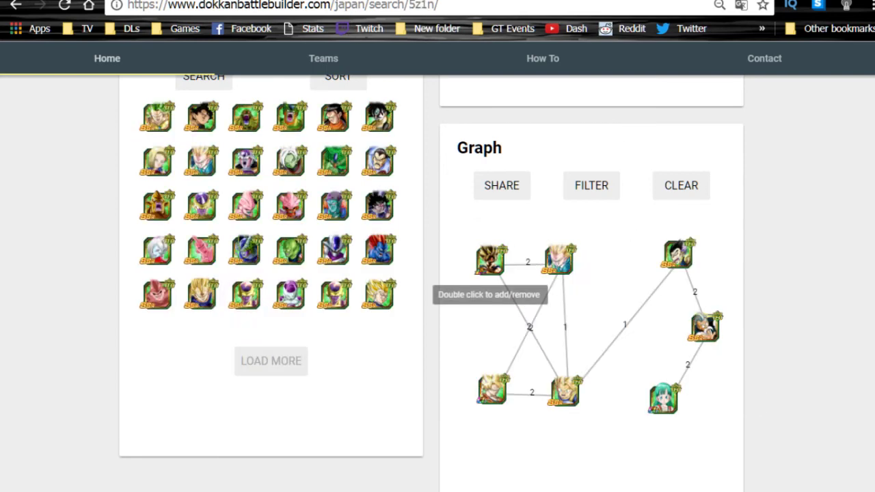